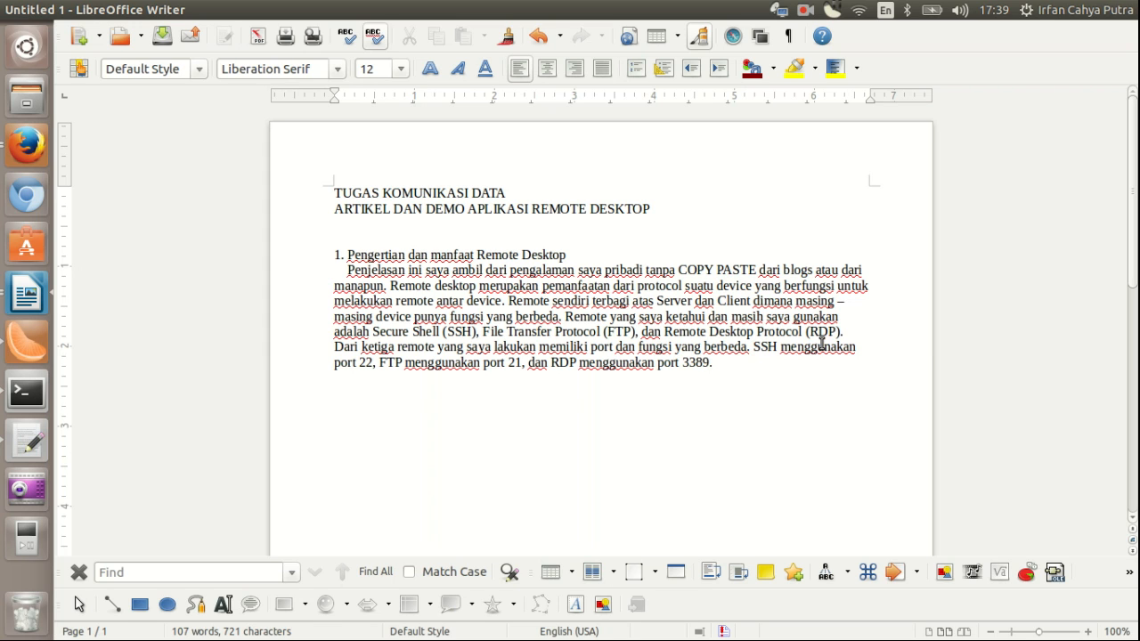
Step: Correct the word 'menggunakan' in the section 1 paragraph, then return to the paragraph's end
click(822, 344)
click(757, 366)
Step: Minimize Writer, search the Dash for 'remmin', launch Remmina and move its window aside
click(29, 10)
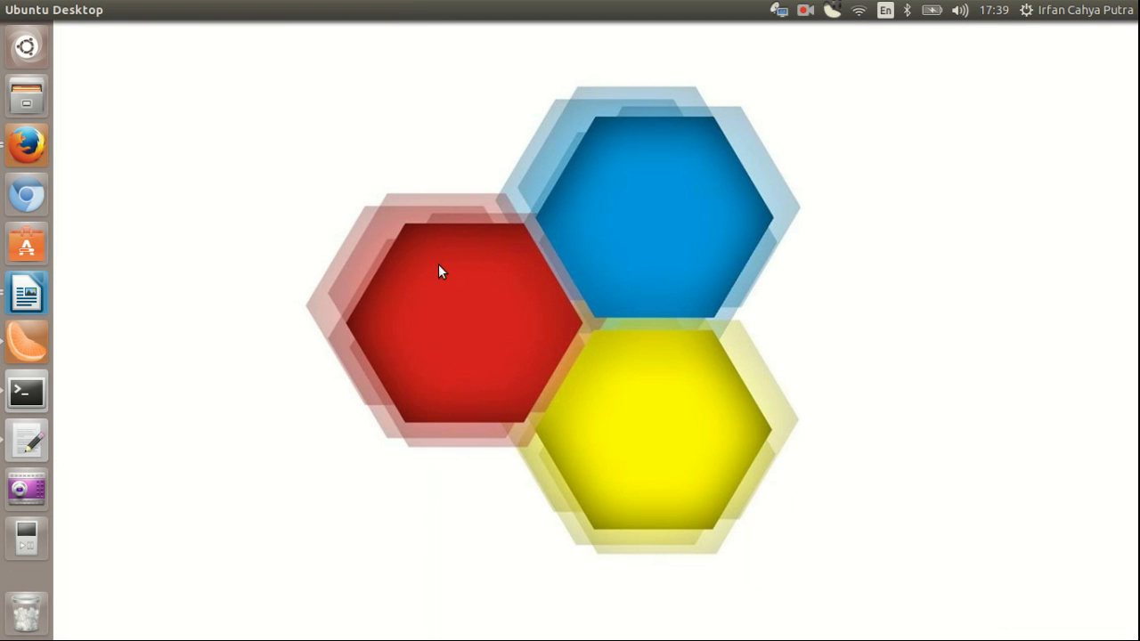
click(43, 50)
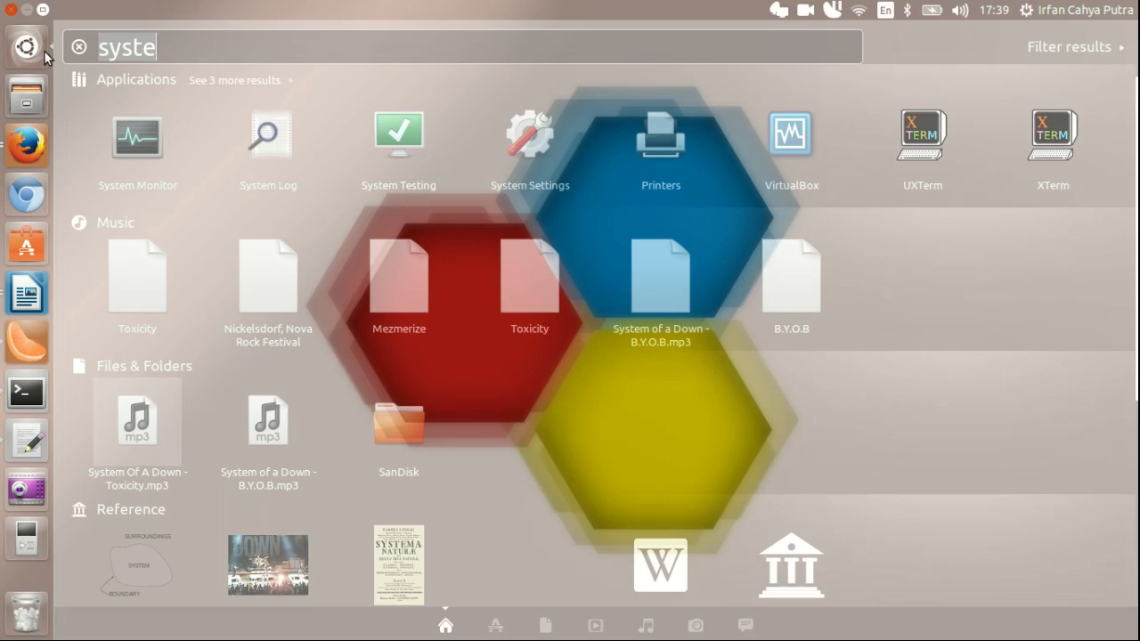
click(43, 50)
click(42, 50)
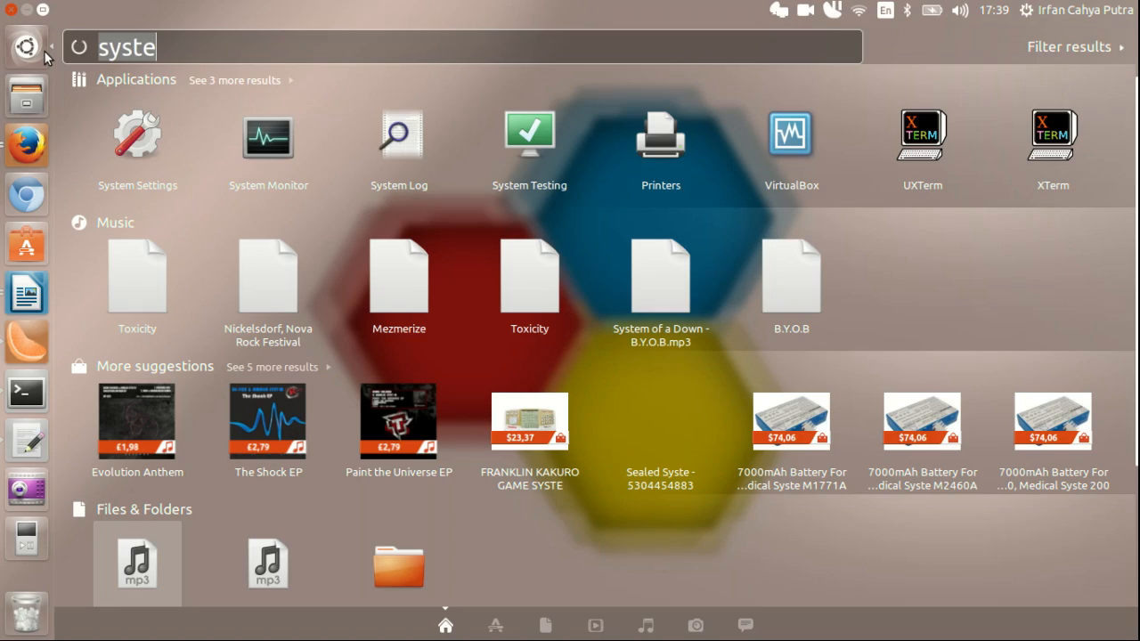
text(remmin)
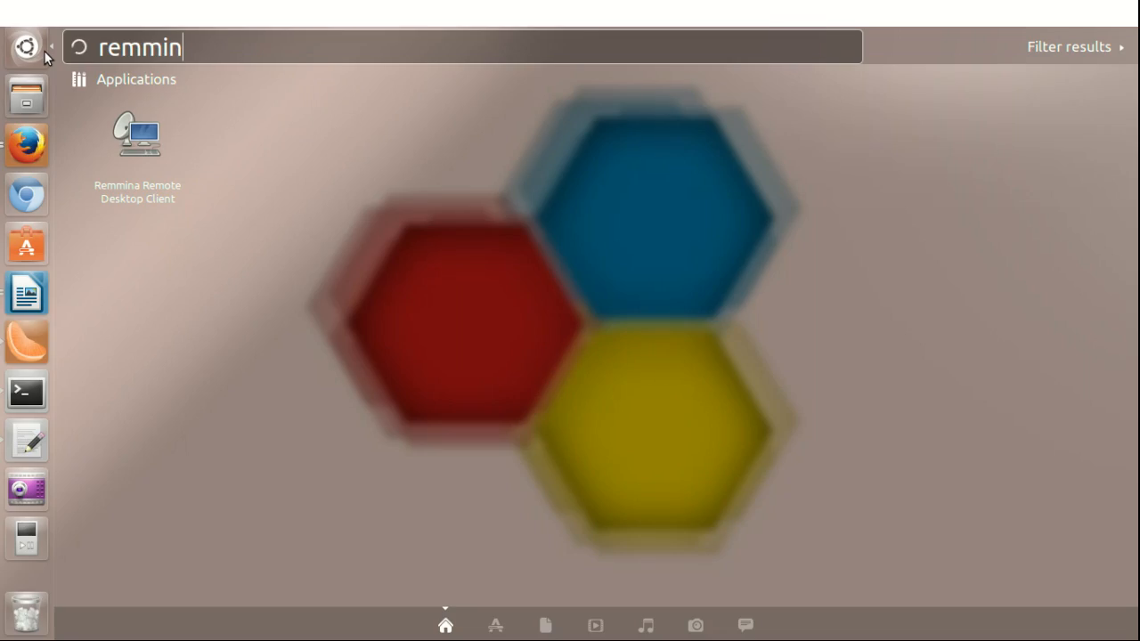
click(138, 145)
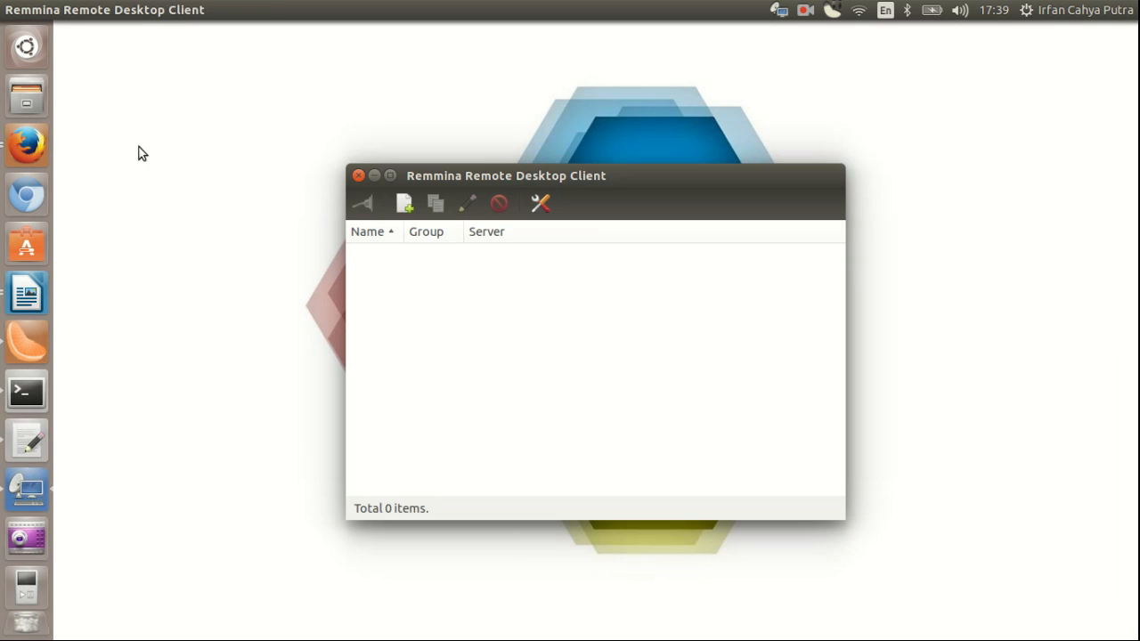
drag(514, 176, 725, 128)
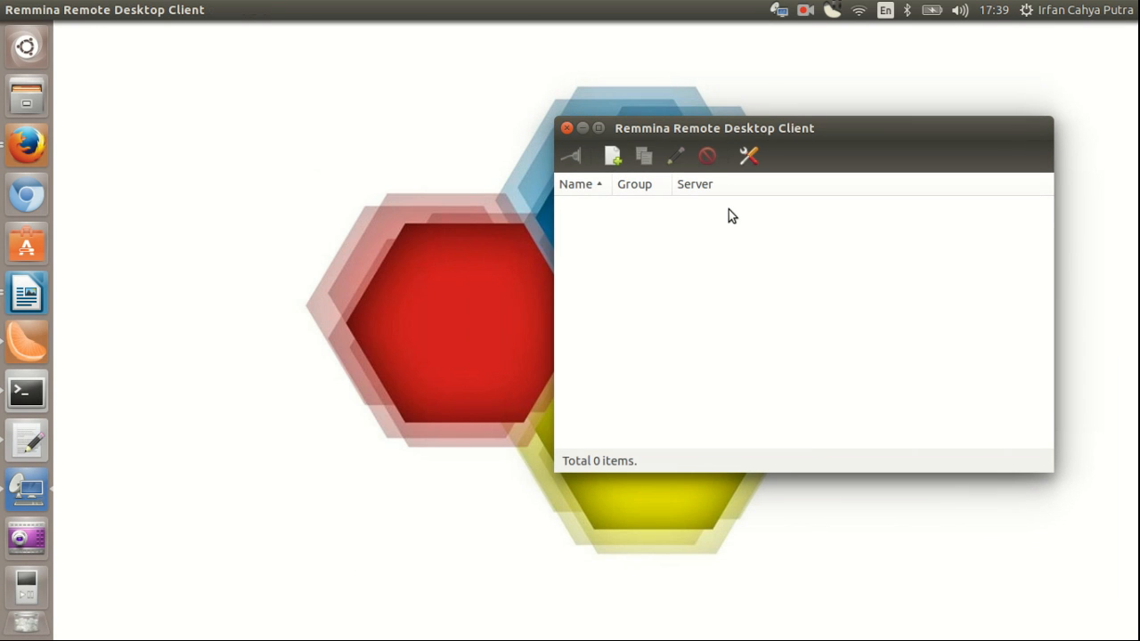
Step: Start a new profile named 'LPSE Provinsi Papua' in group LPSE
click(613, 158)
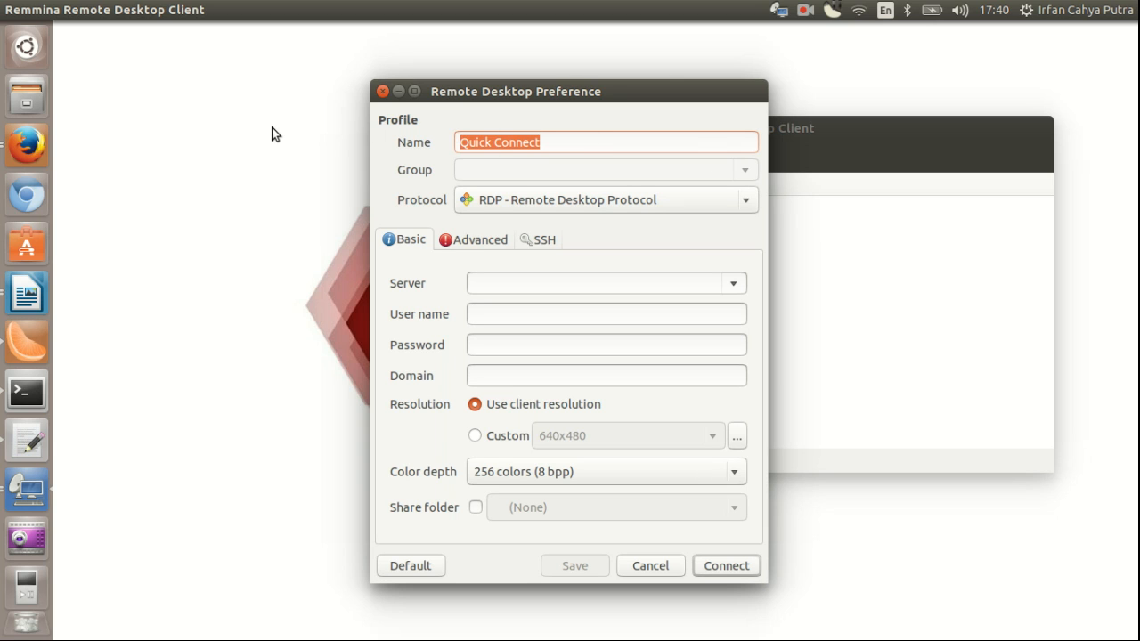
text(LPSE )
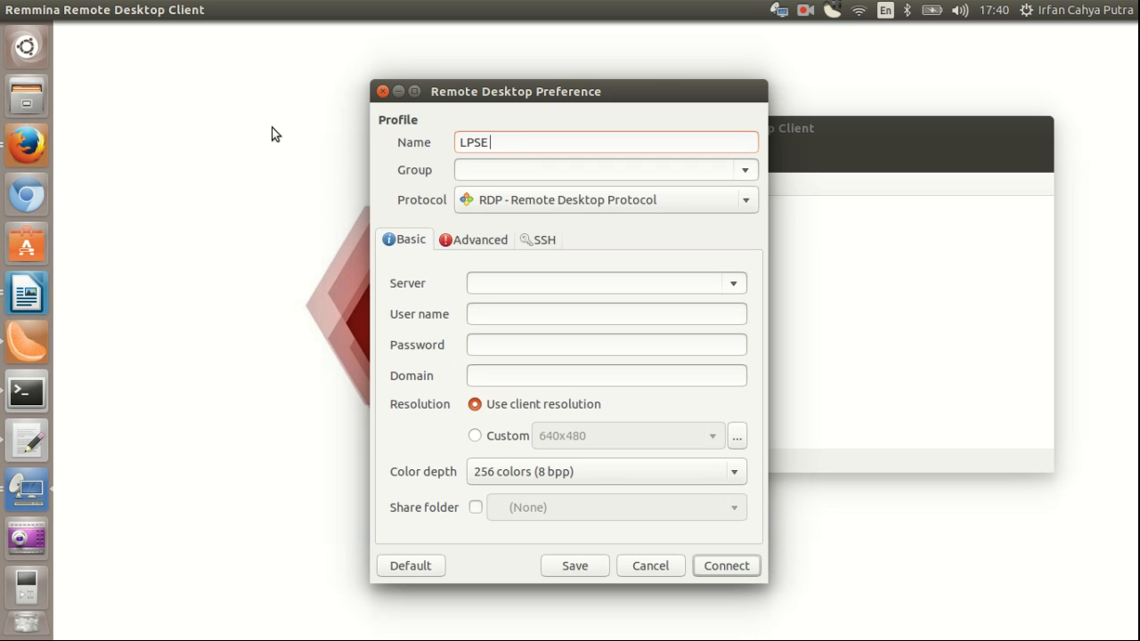
text(Provinsi Papua)
click(664, 170)
text(LPSE)
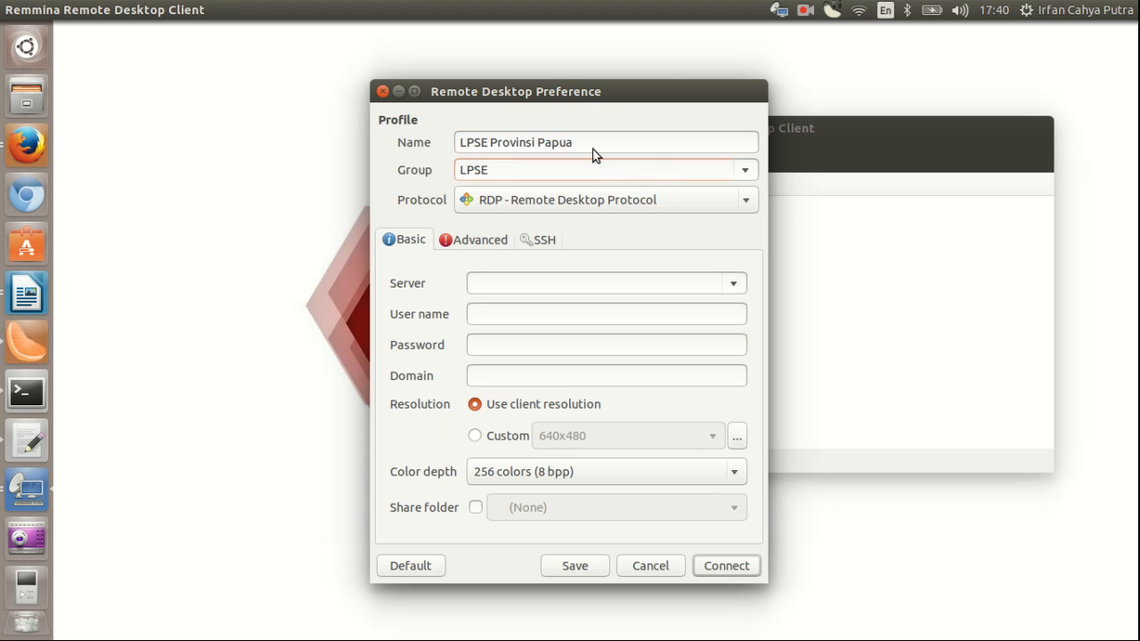
Step: Set its protocol to SSH, server 202.123.234.132 and user name root
click(726, 209)
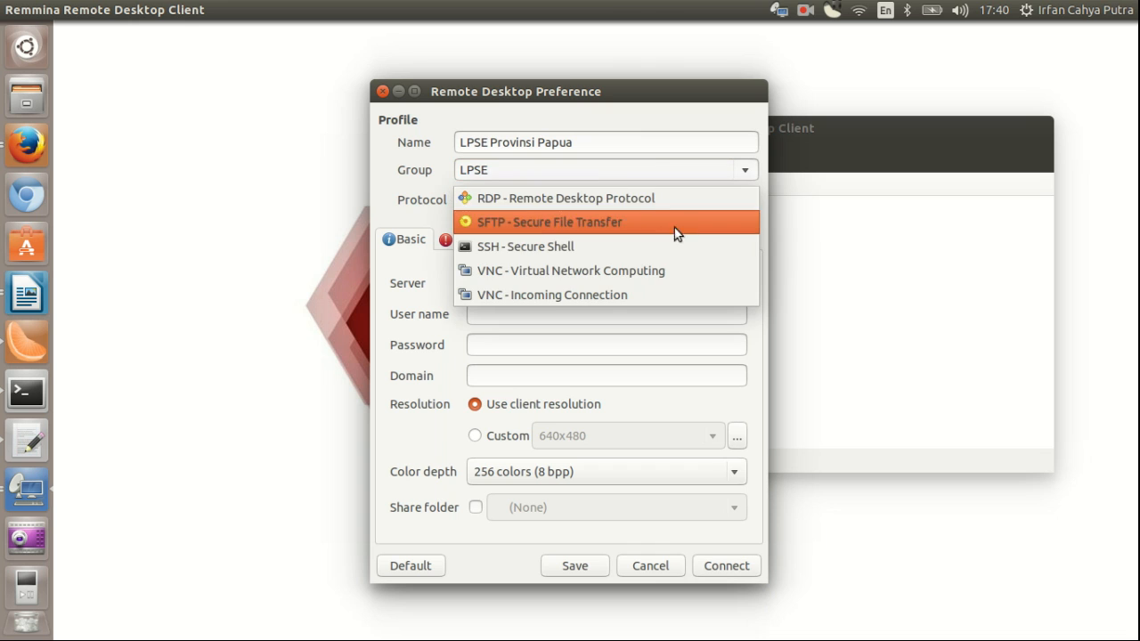
click(647, 246)
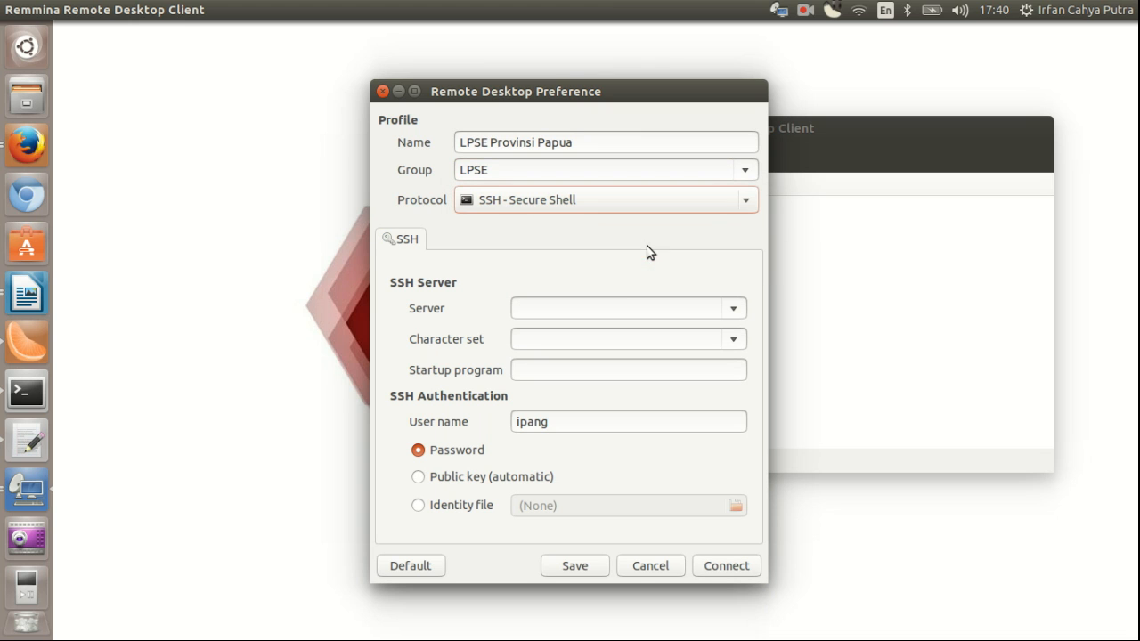
click(593, 307)
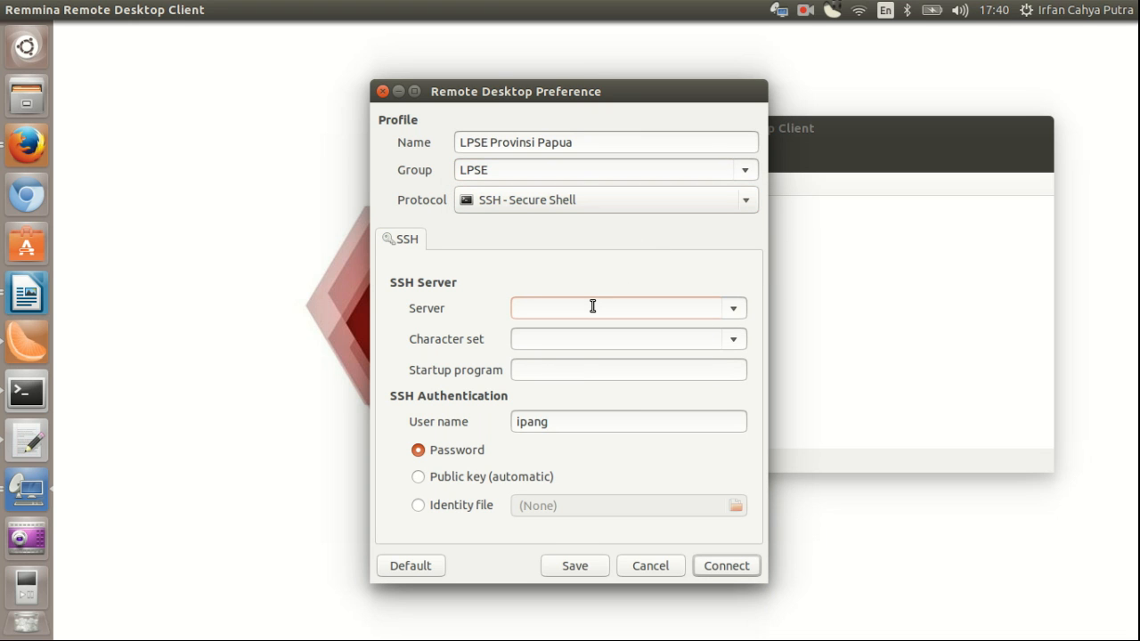
text(202.123.234.132)
drag(570, 422, 138, 397)
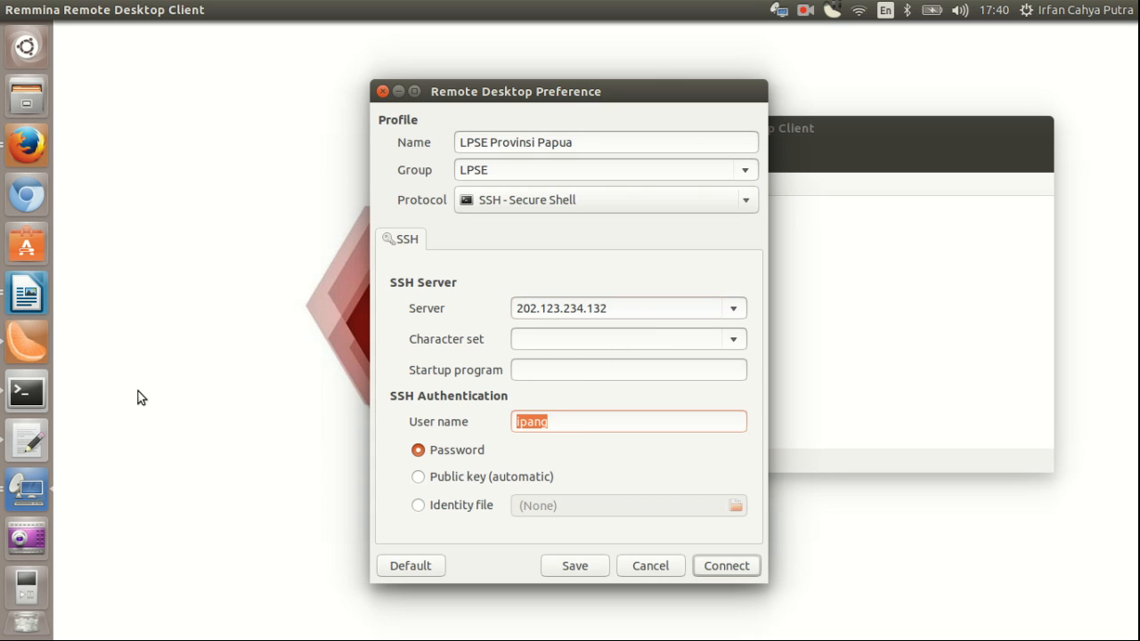
text(root)
Step: Save and connect to LPSE Provinsi Papua, entering root's SSH password
click(738, 565)
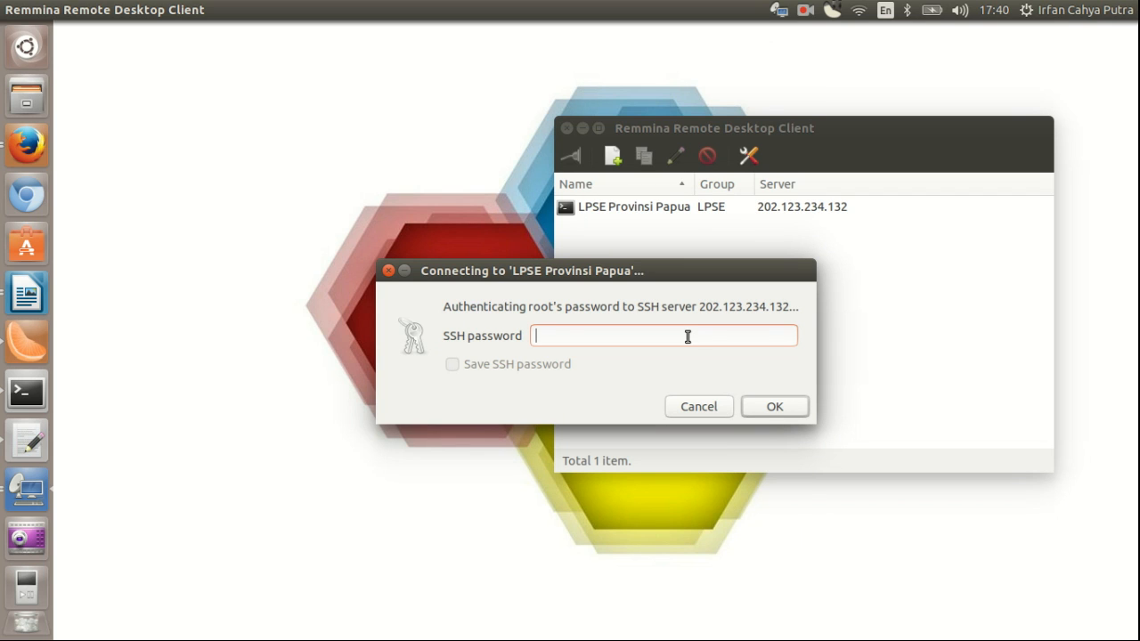
text(••••••••••)
click(781, 407)
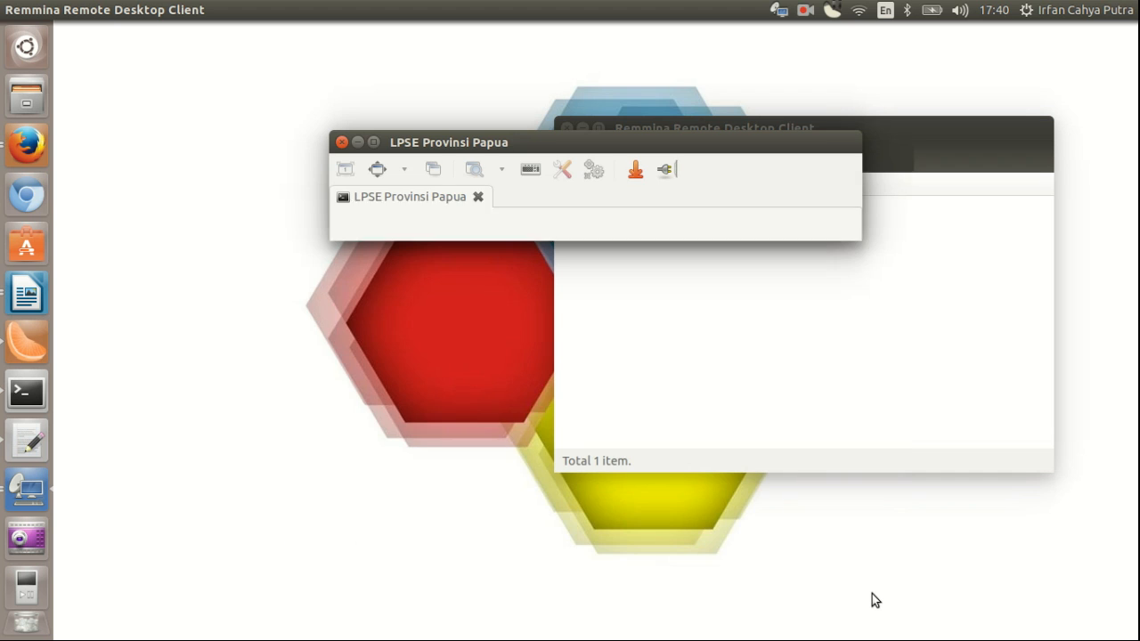
Step: Maximize the Papua SSH session window, then minimize it to reveal the connection list
click(373, 144)
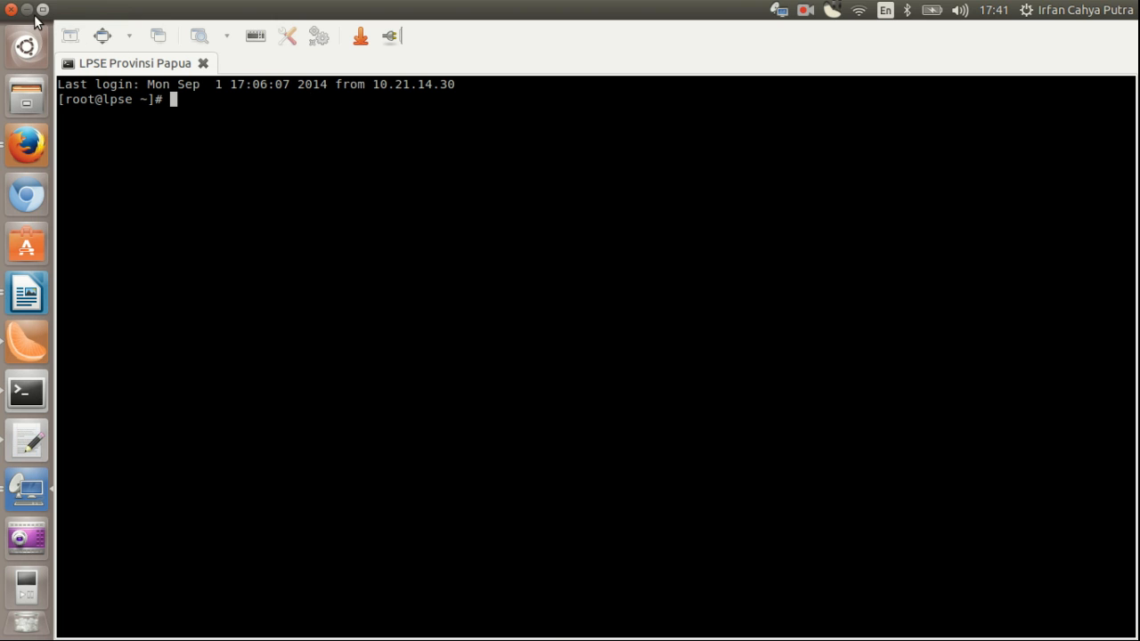
click(25, 9)
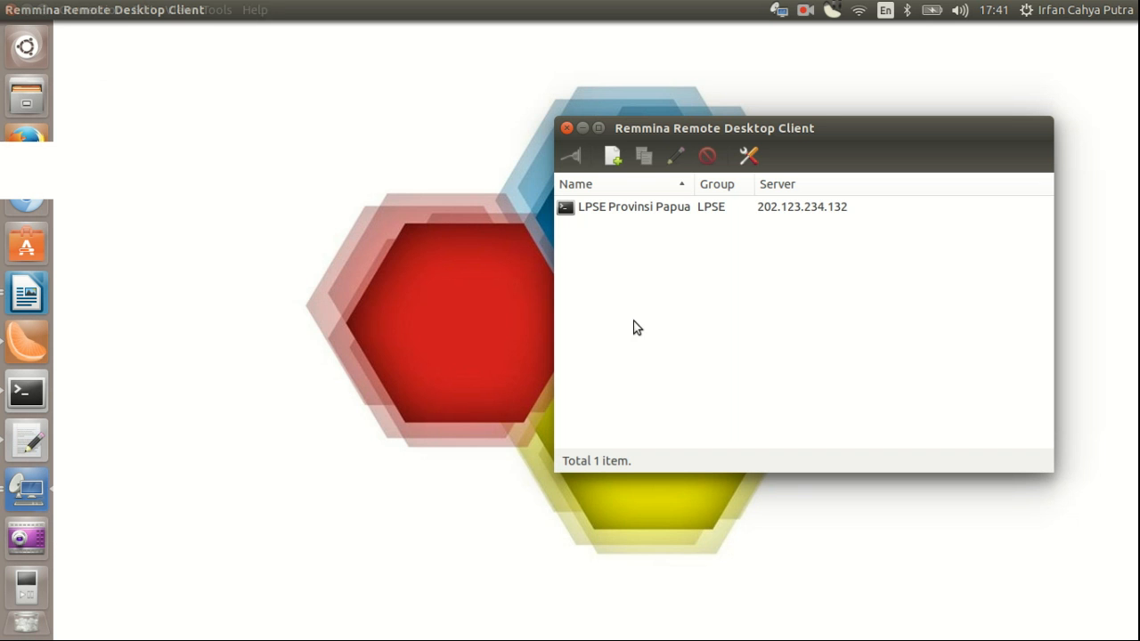
Step: Start a new profile named 'LPSE Kabupaten Mimika' in group LPSE
click(615, 161)
text(LPS)
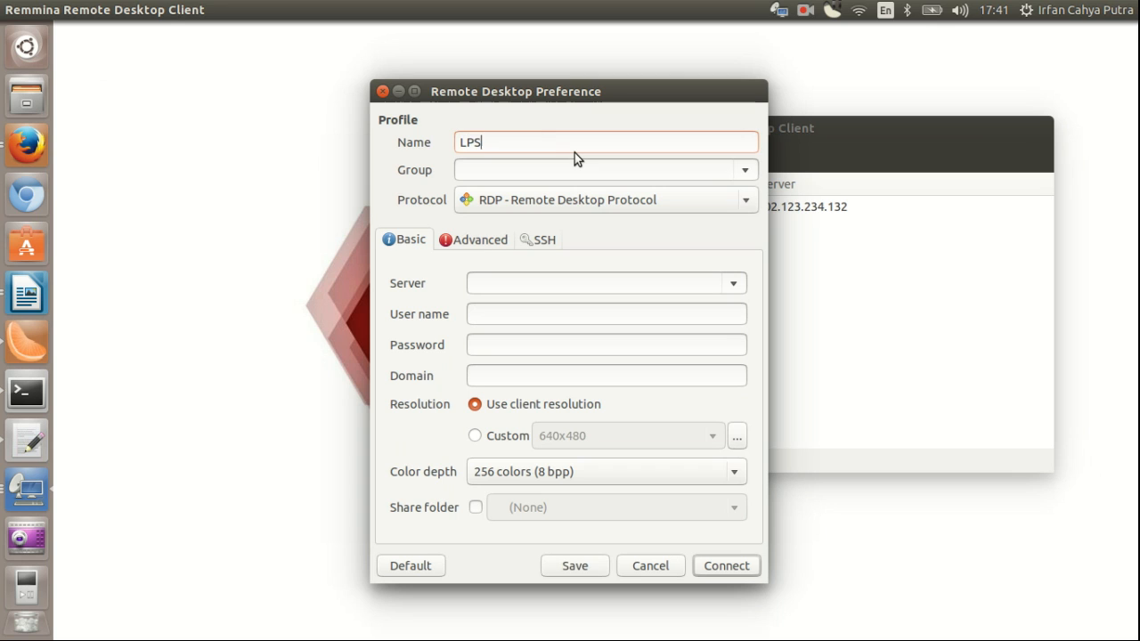
text(E Kabupaten Mi)
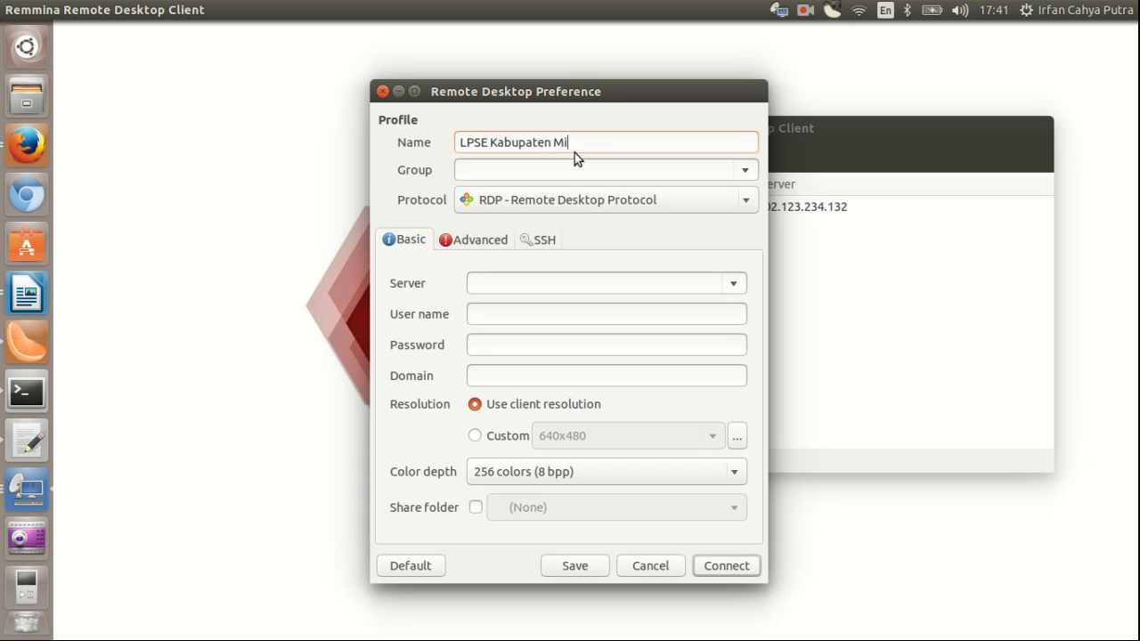
text(mika)
key(Tab)
text(LPSE)
Step: Set protocol SSH, server 202.123.232.43 and user root, then save and connect
click(583, 200)
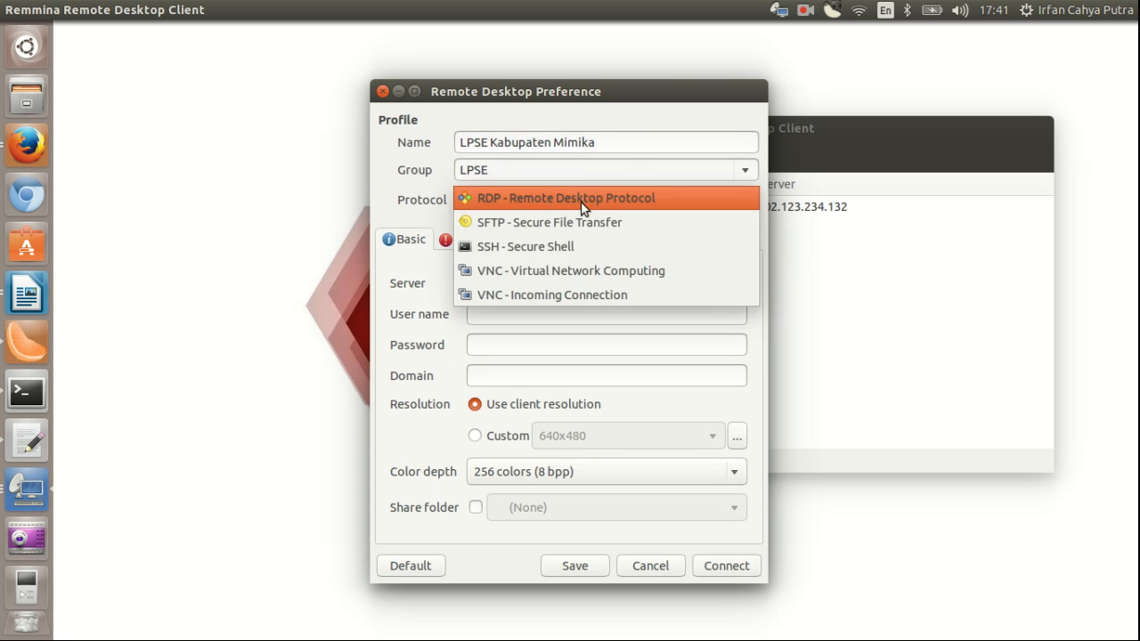
click(571, 247)
click(563, 307)
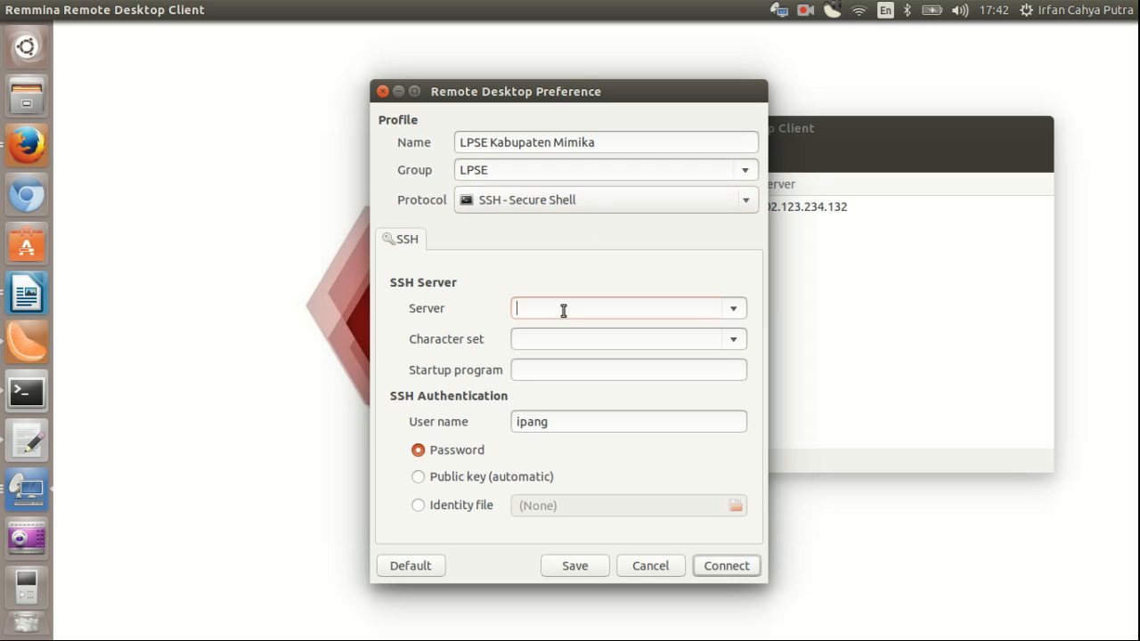
text(202.123.232.43)
key(Tab)
text(root)
click(712, 566)
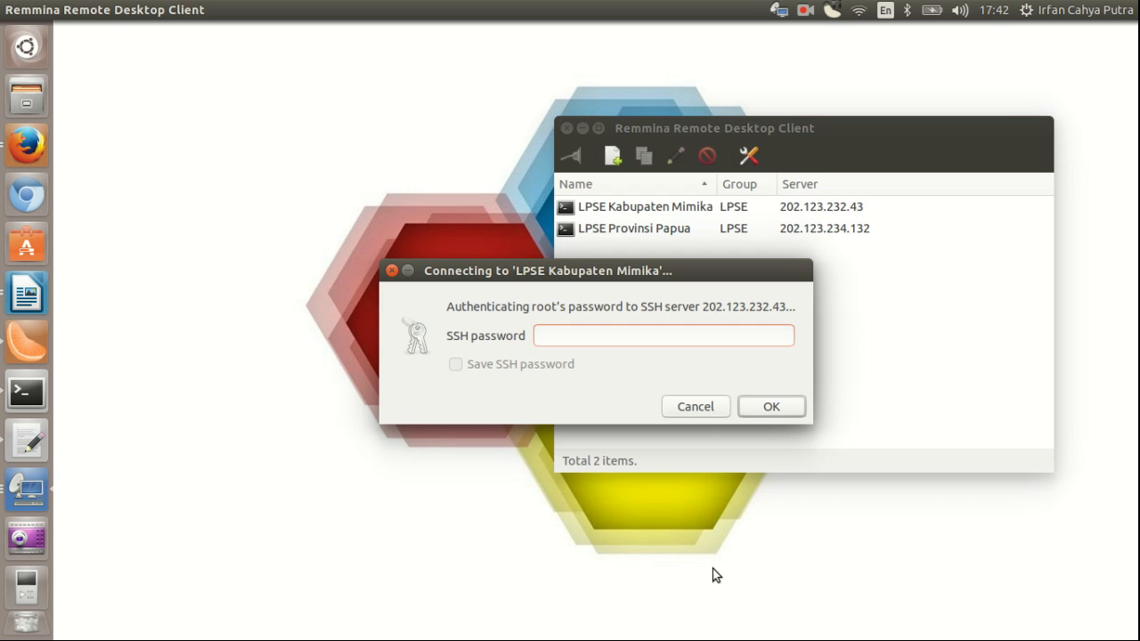
Step: Enter root's SSH password for Mimika, then switch between the Papua and Mimika session tabs
text(•••••••••••••)
key(Return)
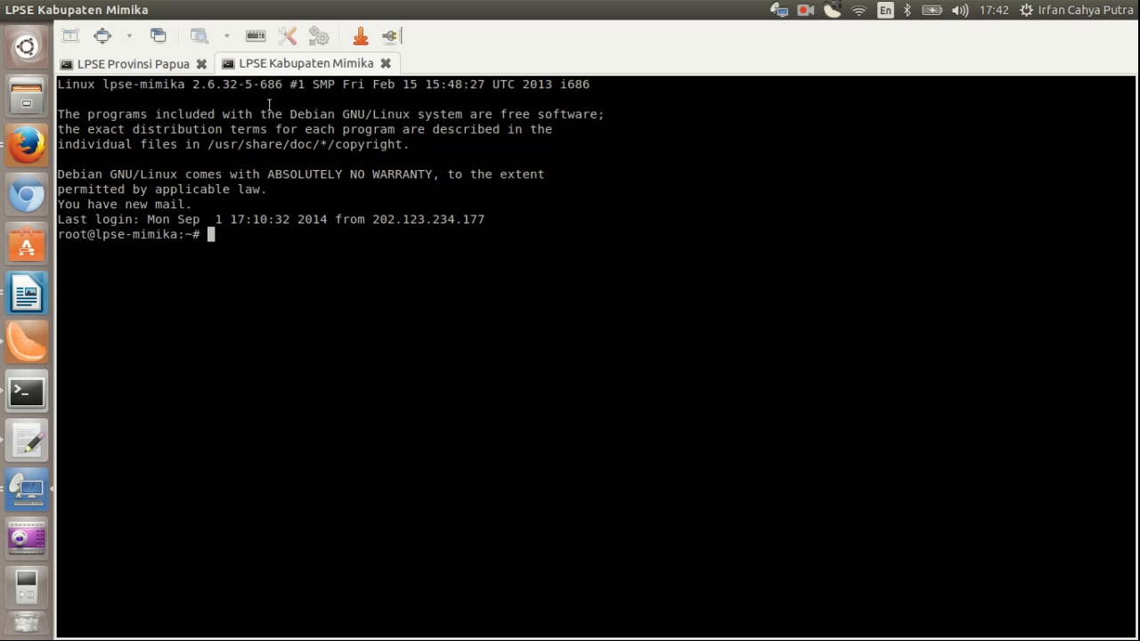
click(160, 64)
click(280, 69)
click(165, 69)
click(273, 62)
click(105, 66)
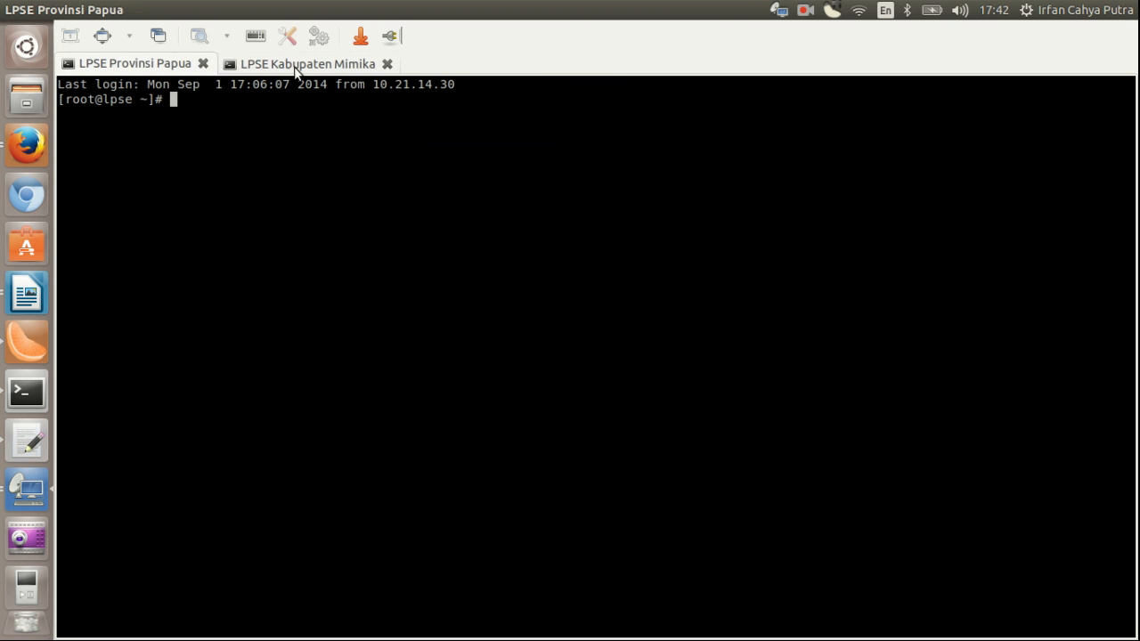
click(294, 68)
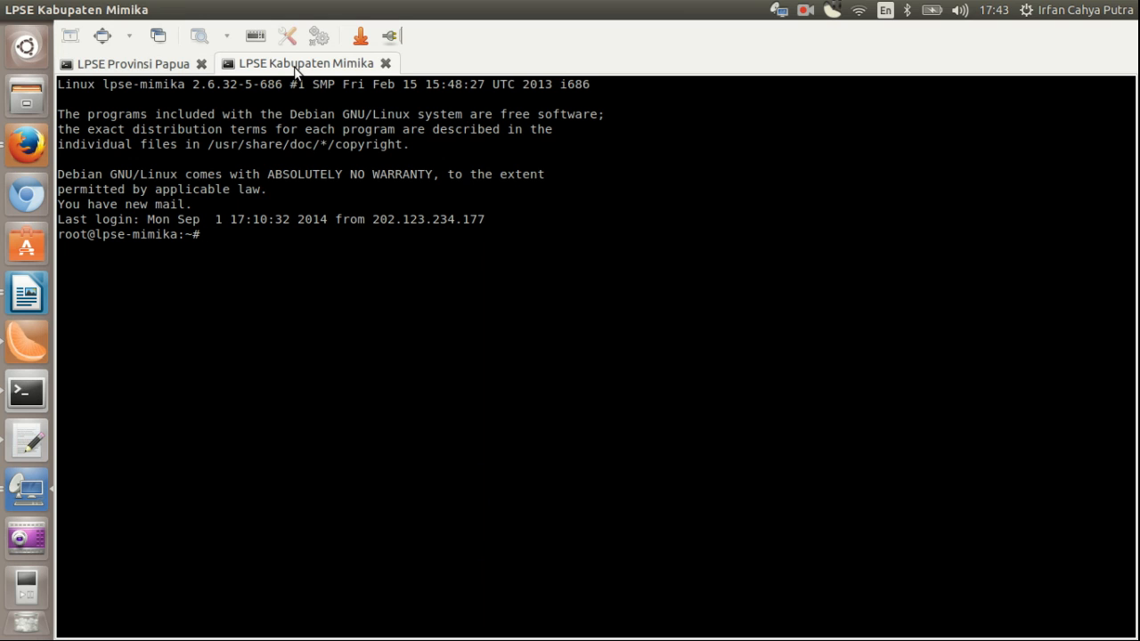
click(150, 68)
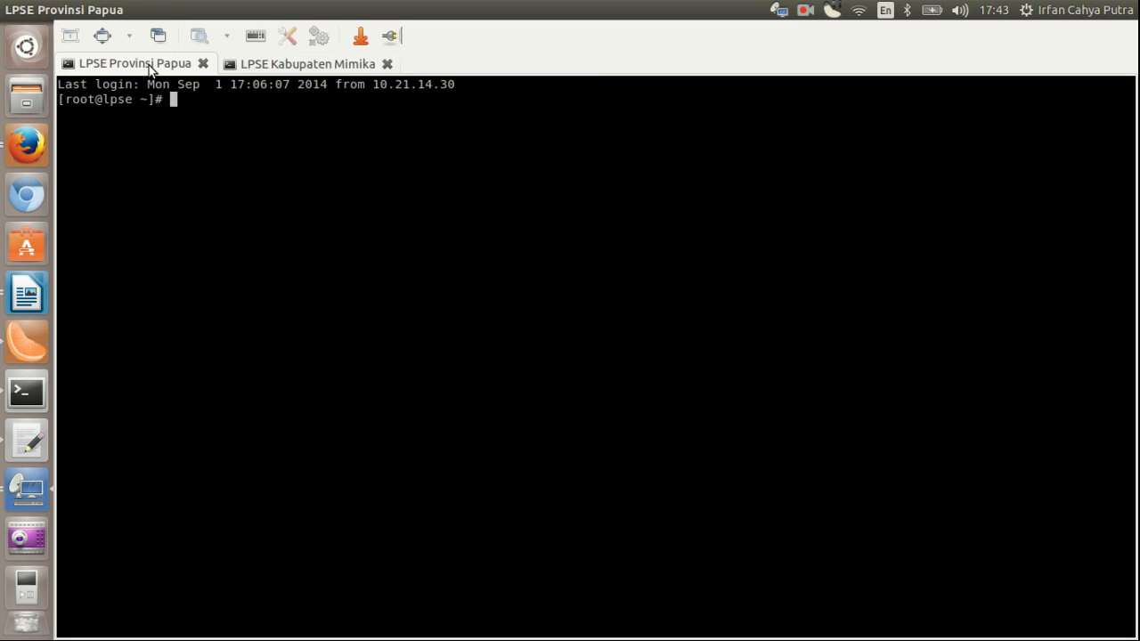
click(327, 64)
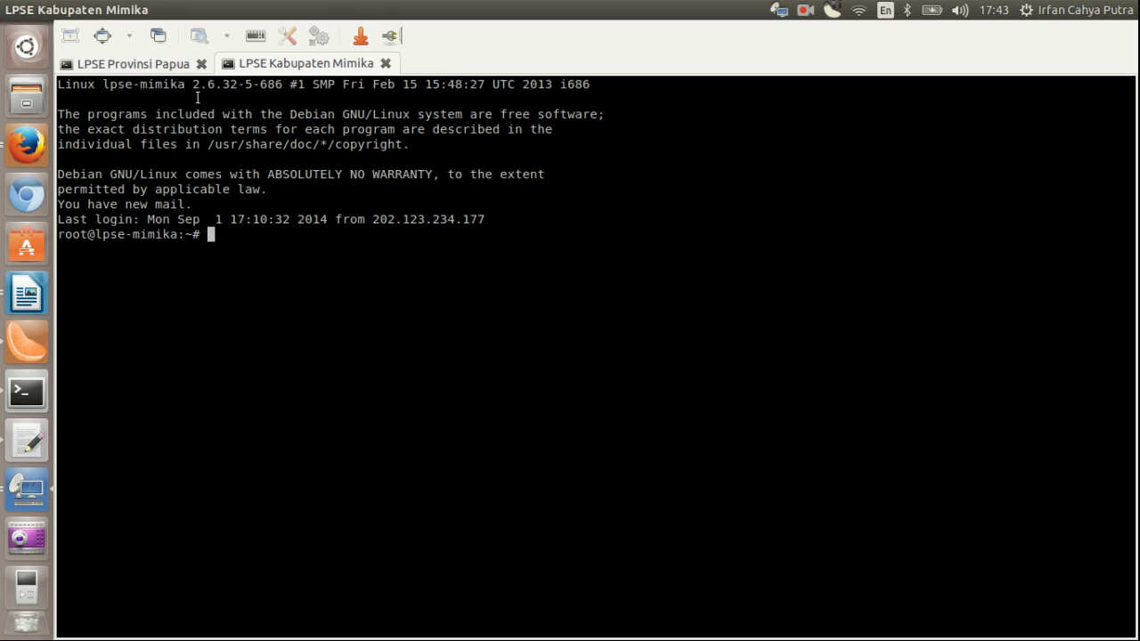
click(104, 36)
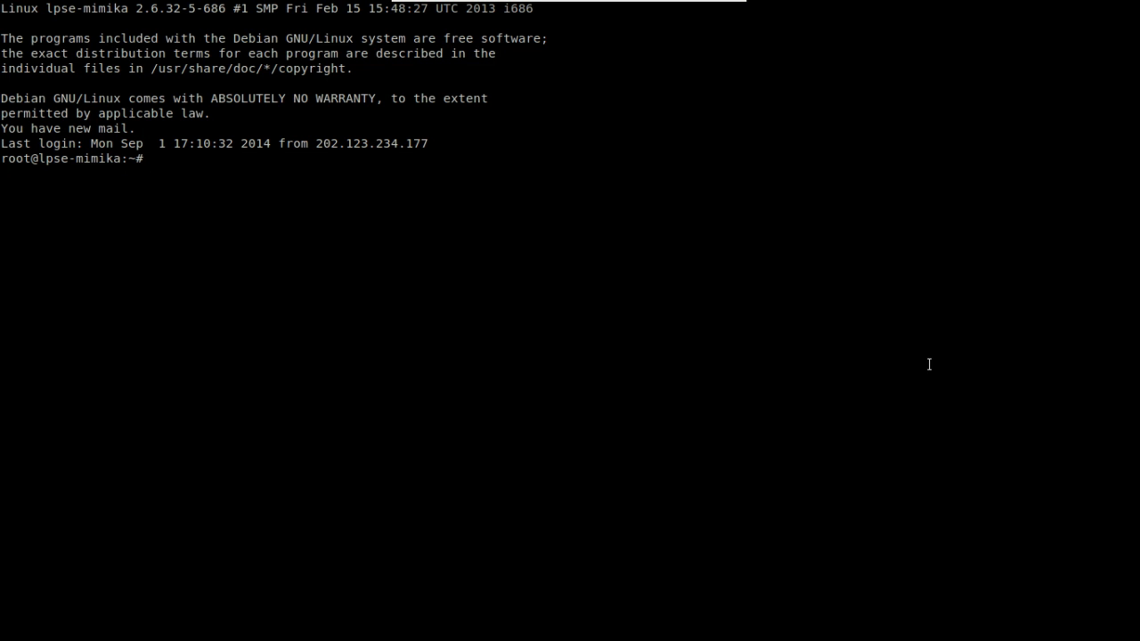
mouse_move(731, 2)
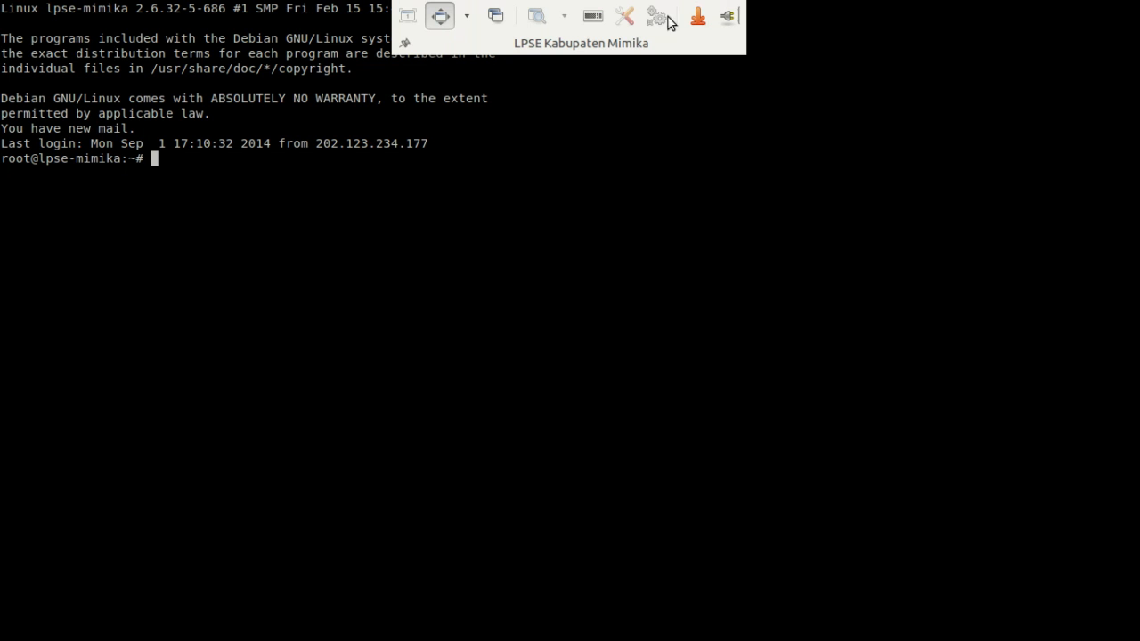
click(445, 19)
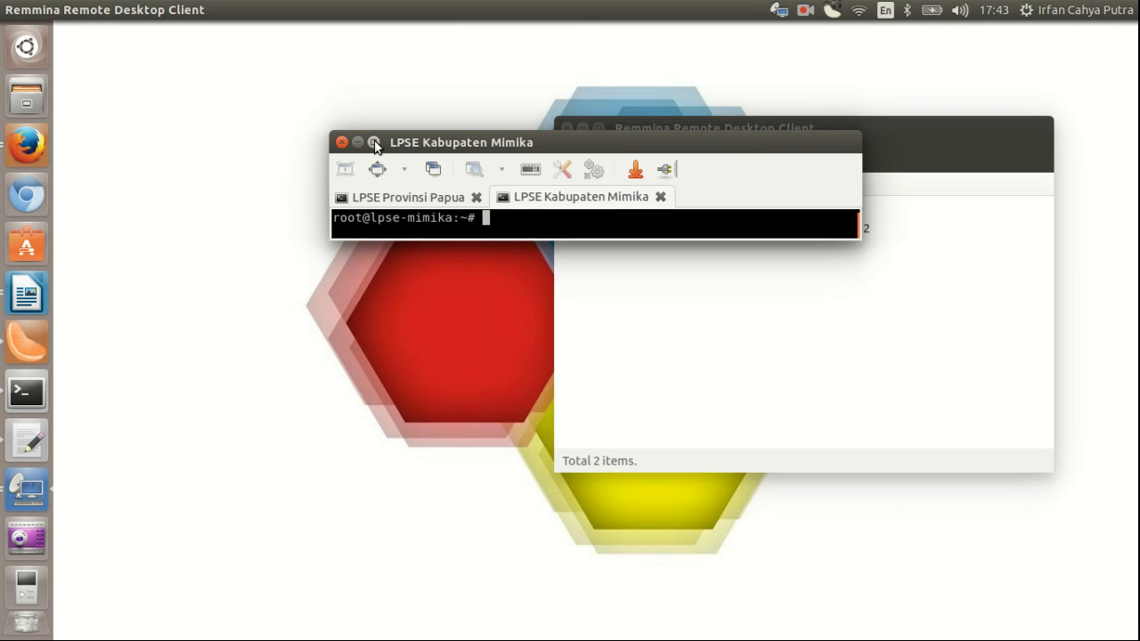
click(374, 143)
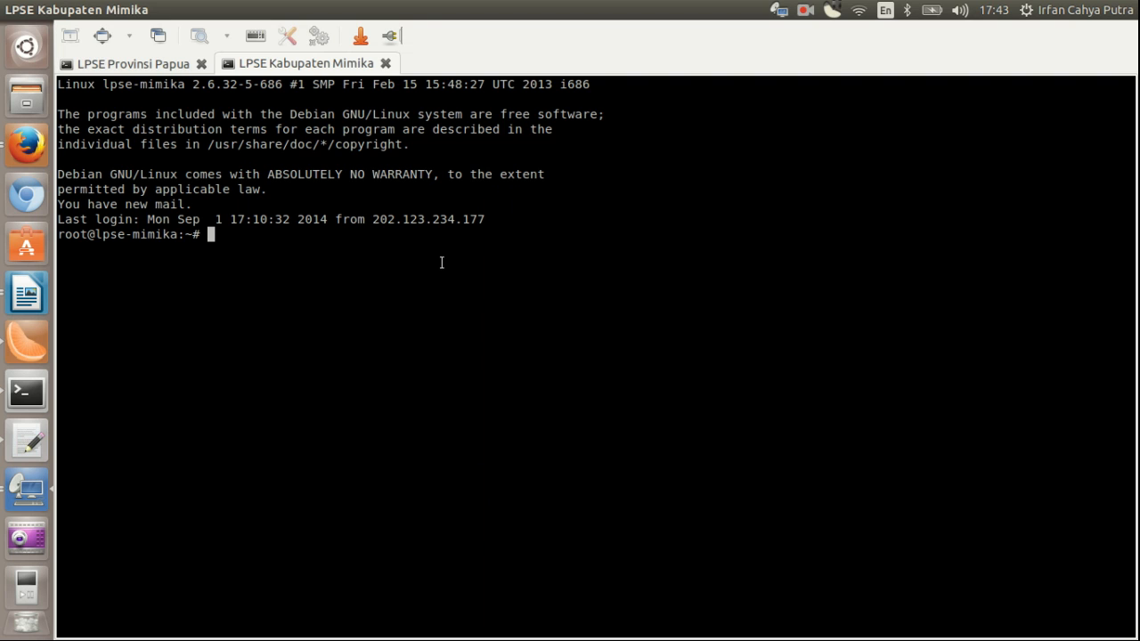
Step: Run 'exit' in the Mimika session and then in the Papua session
text(exit)
key(Return)
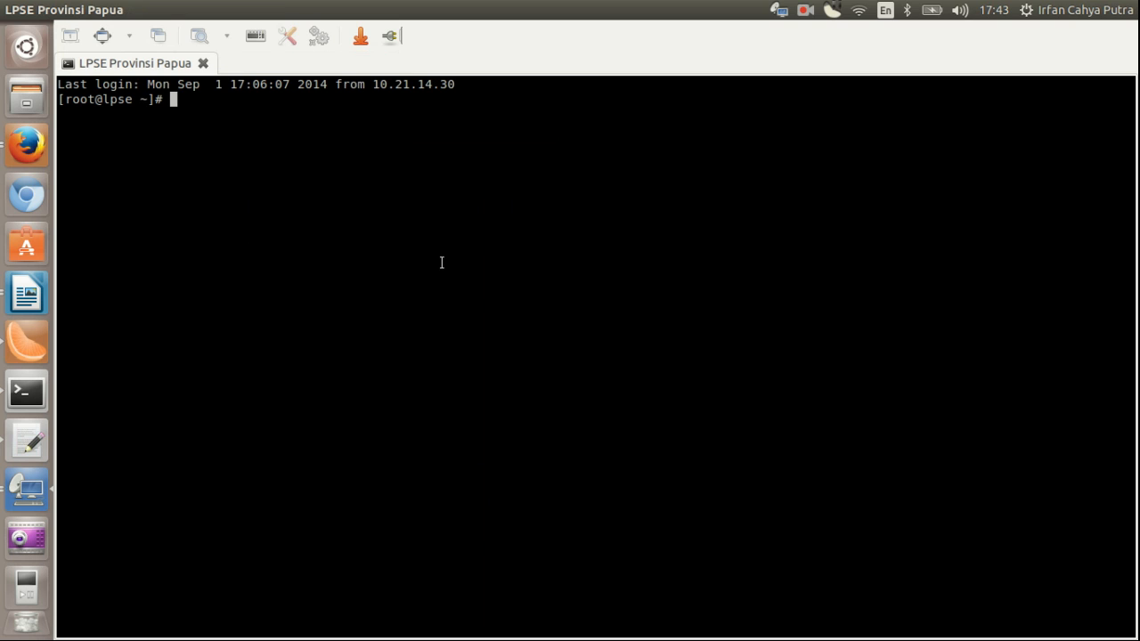
text(exit)
key(Return)
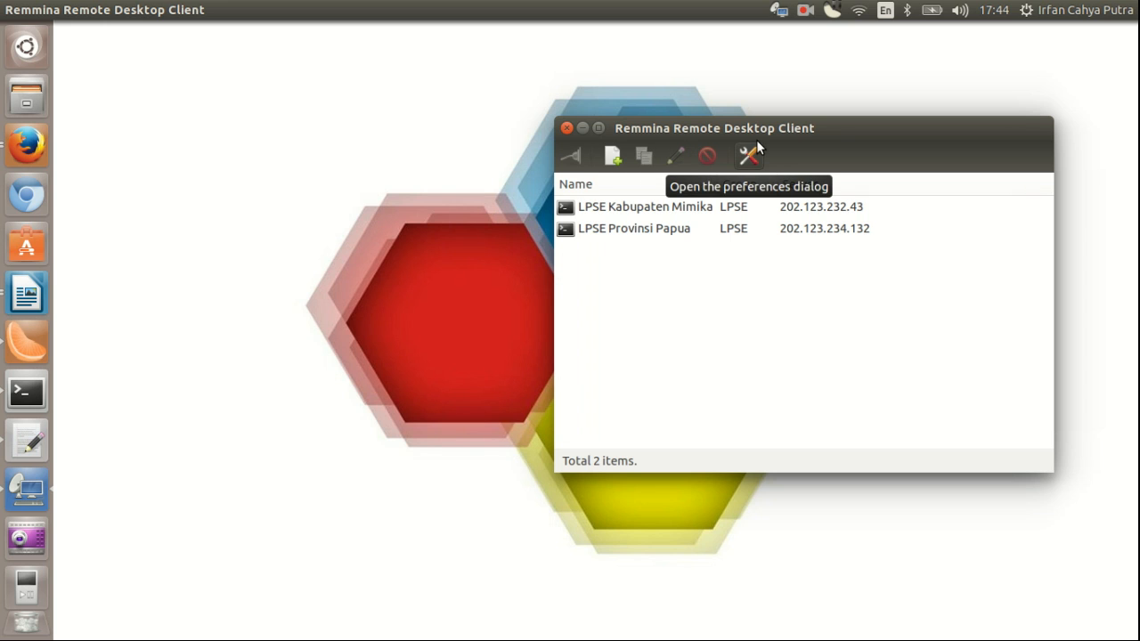
Step: Focus the Remmina connection list, then Alt+Tab over to the Writer article
click(408, 256)
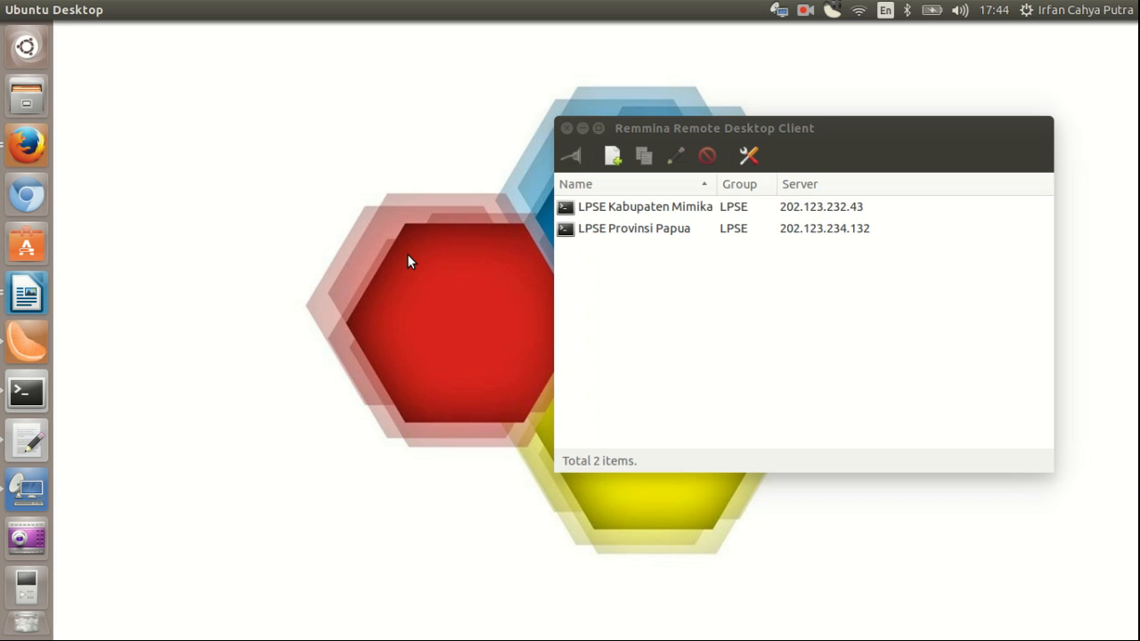
click(747, 289)
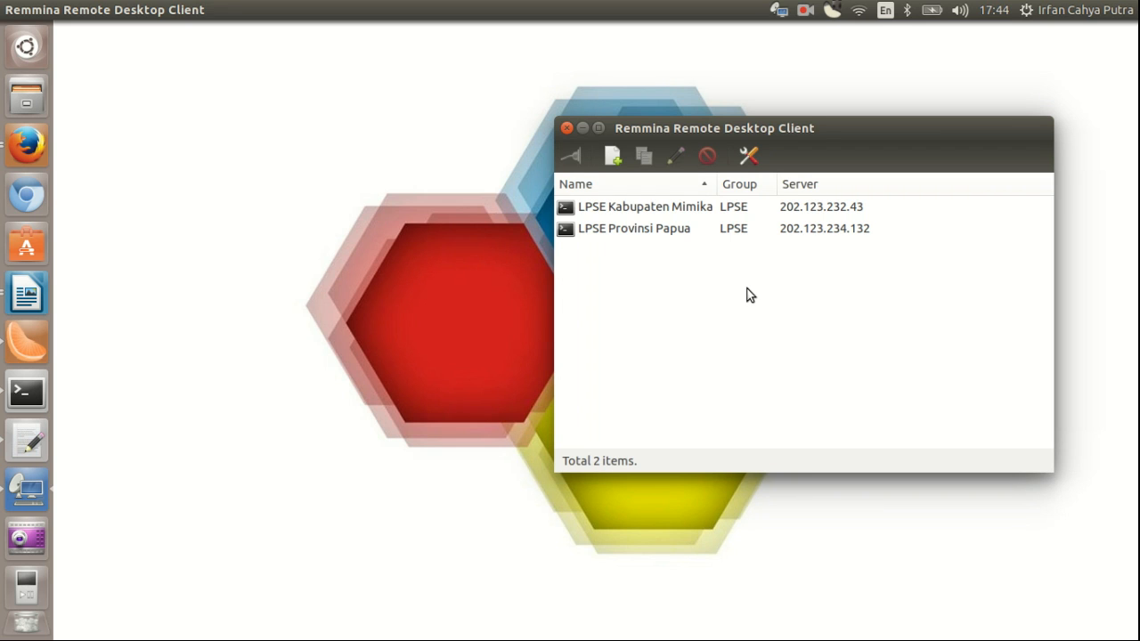
key(alt+Tab)
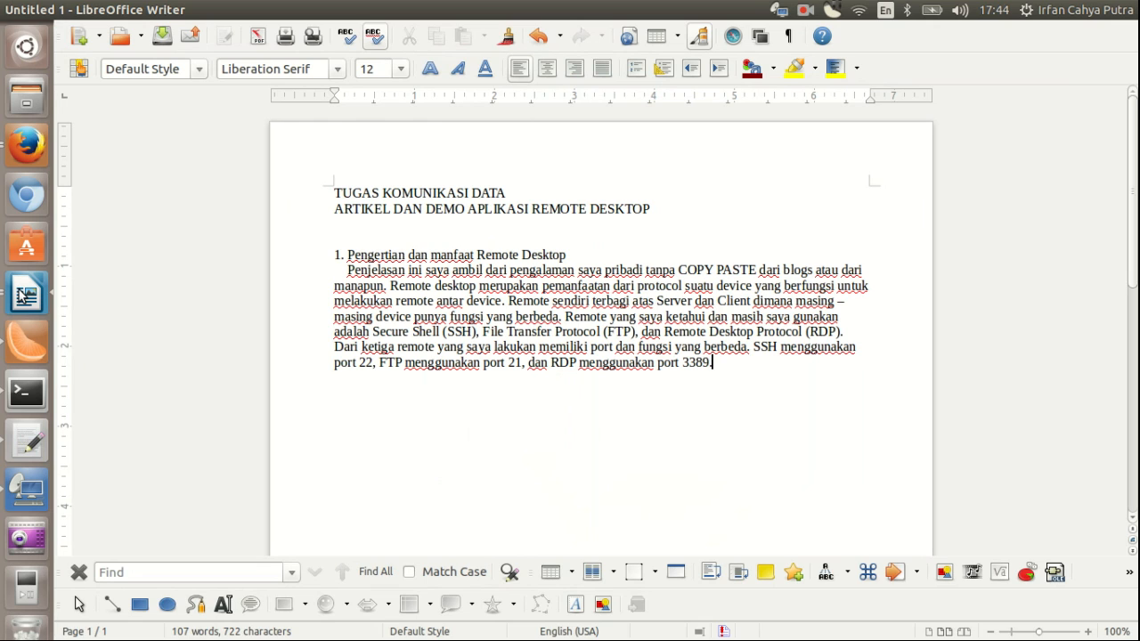
Step: Minimize the Writer article to reveal Remmina's list with both LPSE profiles
click(27, 10)
click(429, 336)
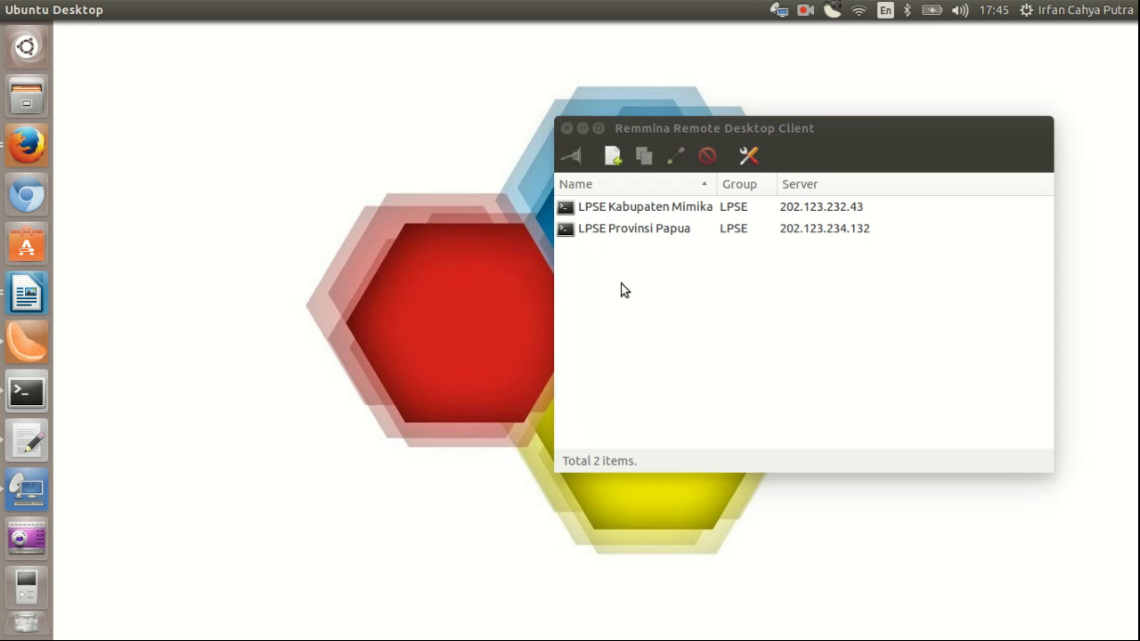
Step: Create a new RDP connection profile named NINA
click(613, 157)
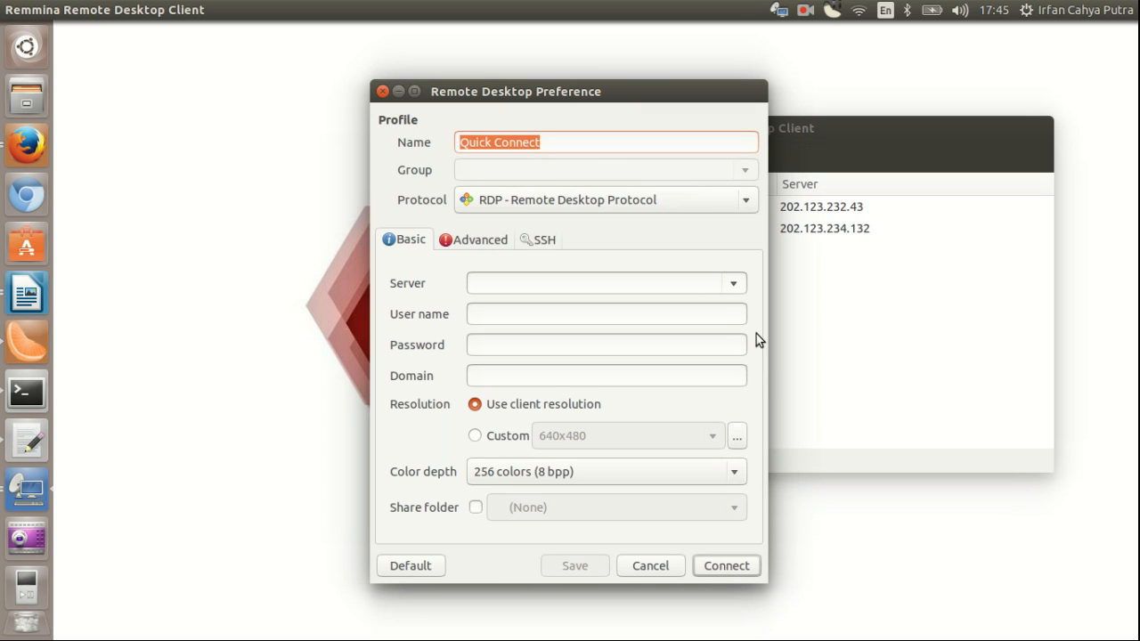
click(735, 201)
click(734, 200)
click(561, 142)
triple_click(561, 142)
text(NINA)
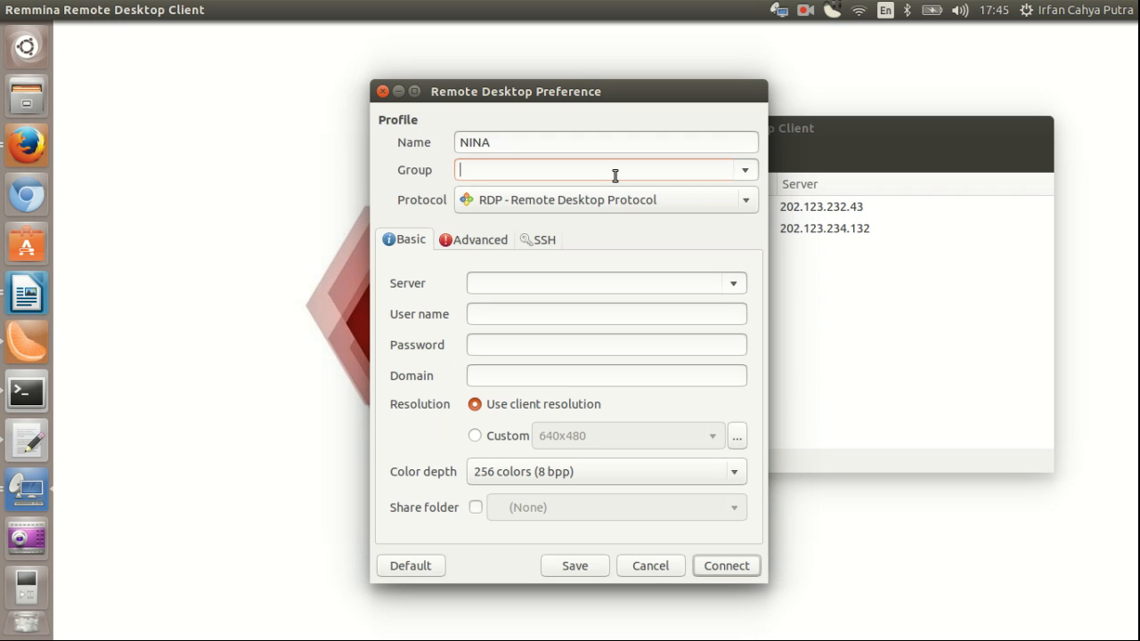
Step: Set the profile's group to WORKGROUP and its server to 192.168.5.91
text(WORKGROUP)
click(612, 283)
text(192.5)
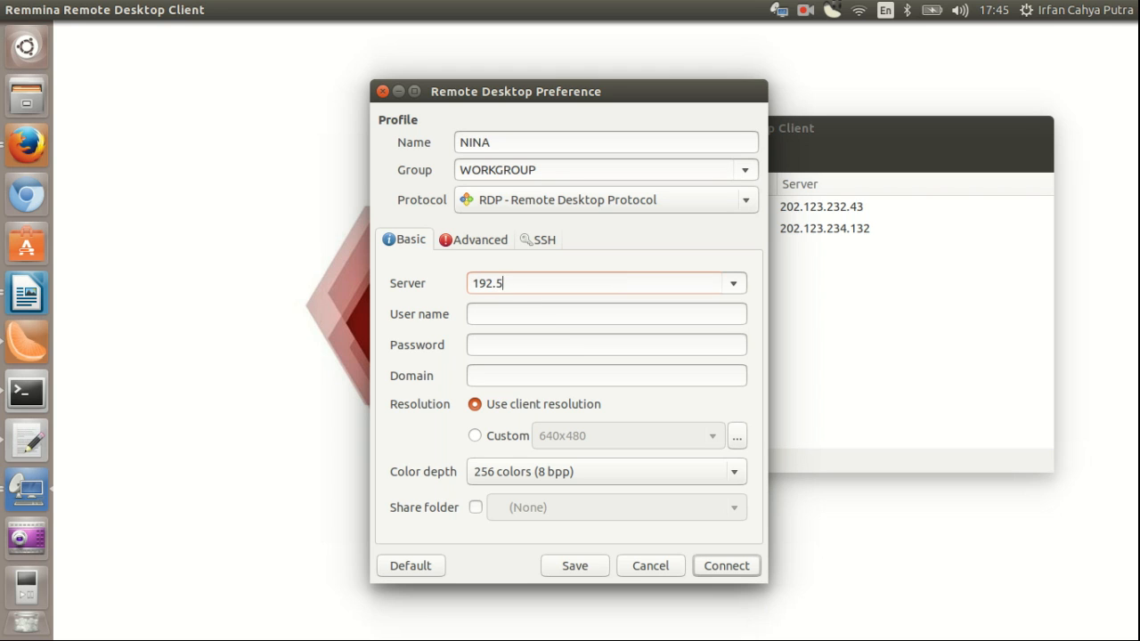
key(BackSpace)
text(168.5.91)
Step: Fill in the profile's user name and password
click(645, 314)
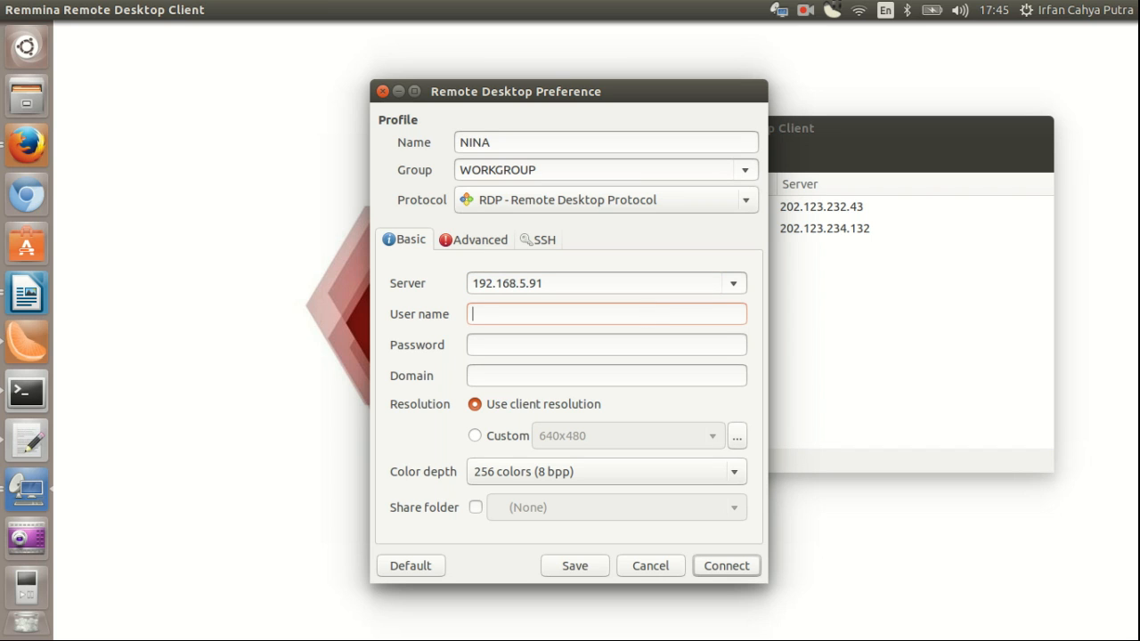
key(Tab)
click(608, 375)
Step: Choose RDP security in the Advanced settings, then save the NINA profile
click(483, 242)
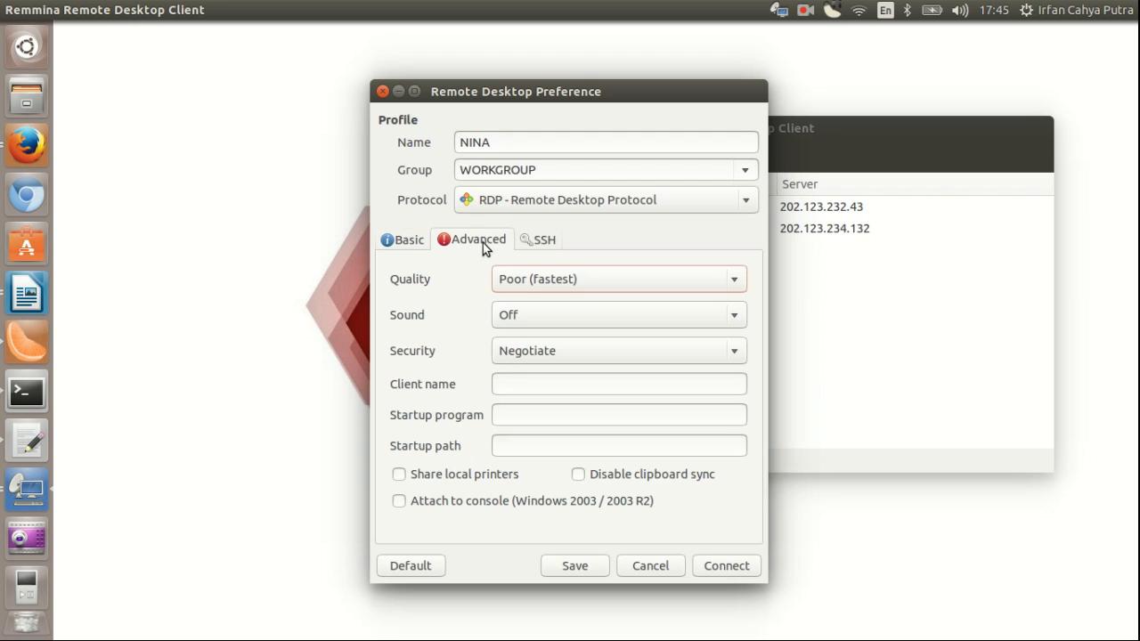
click(531, 363)
click(523, 420)
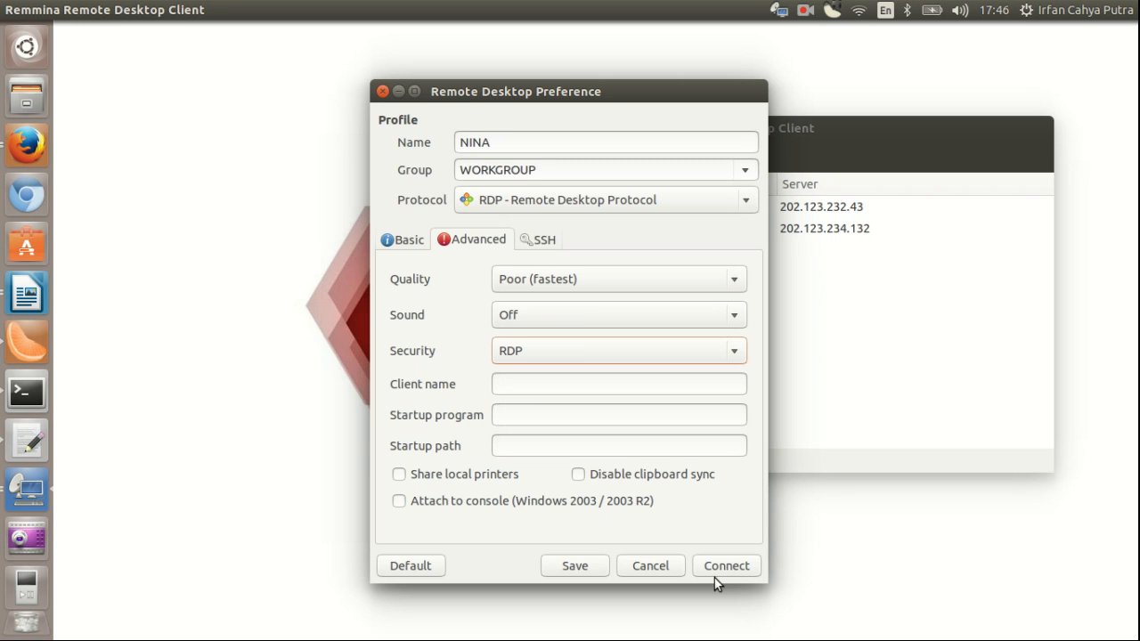
click(405, 248)
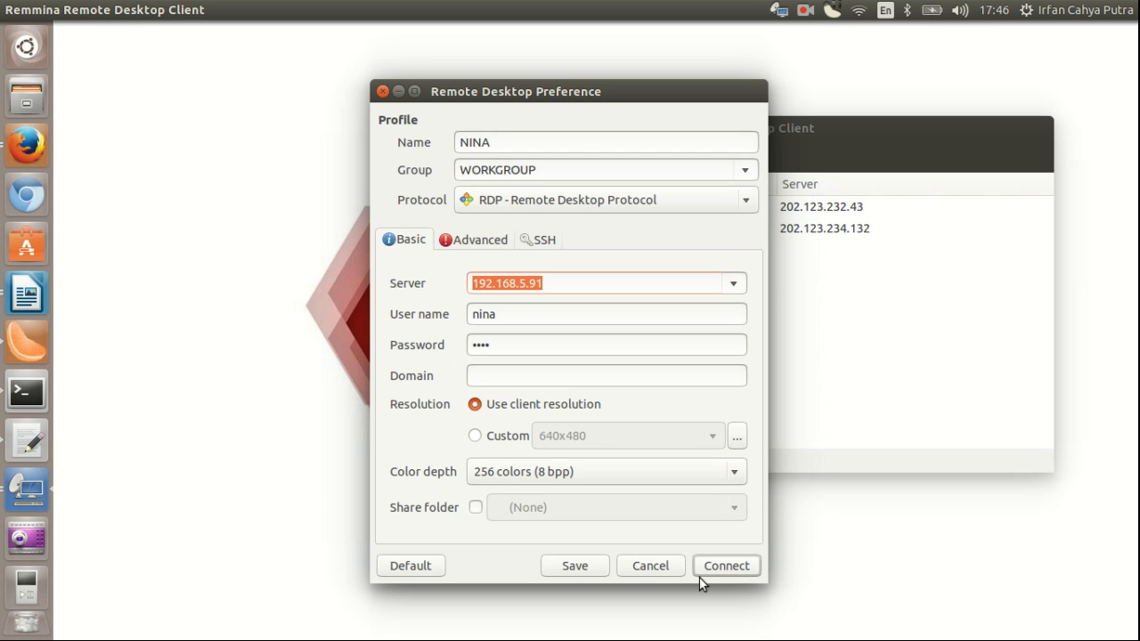
click(571, 567)
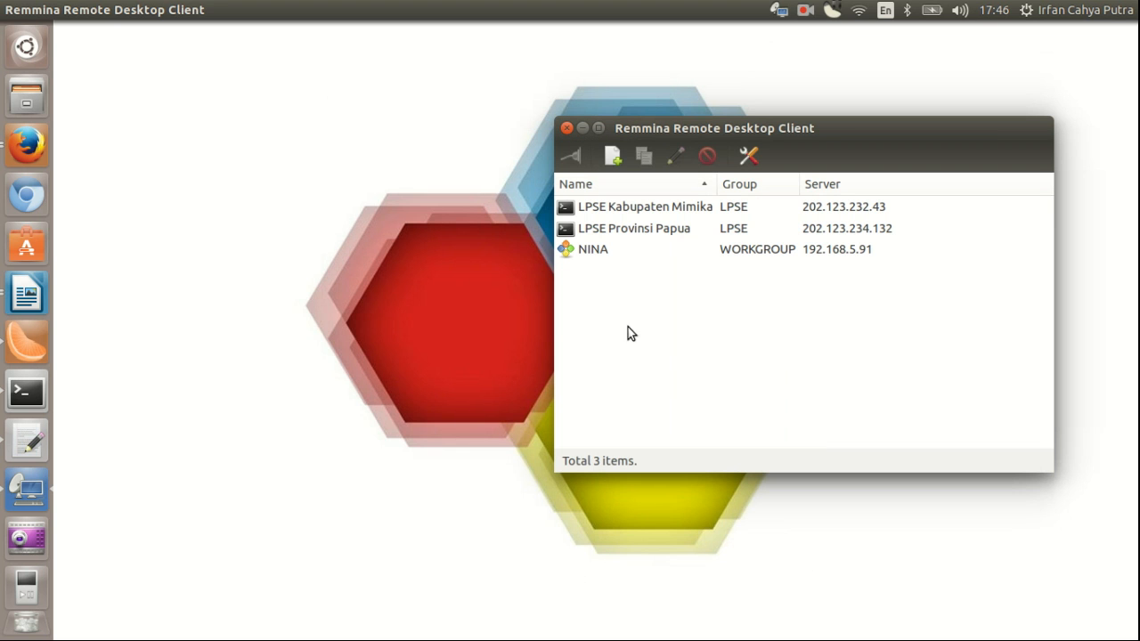
click(641, 245)
click(351, 302)
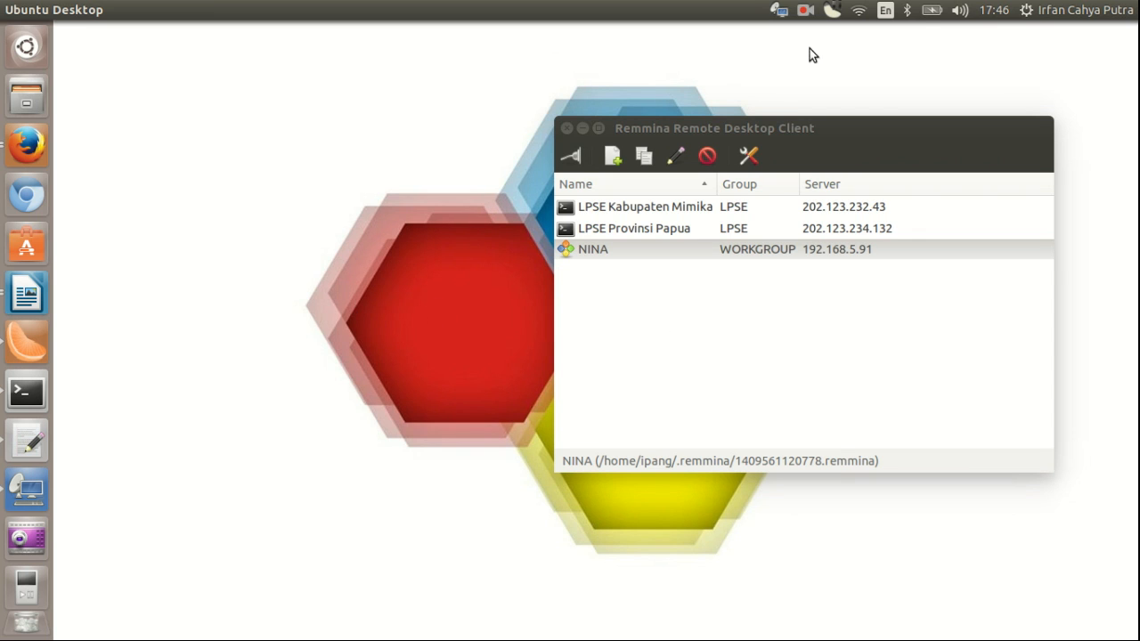
click(805, 11)
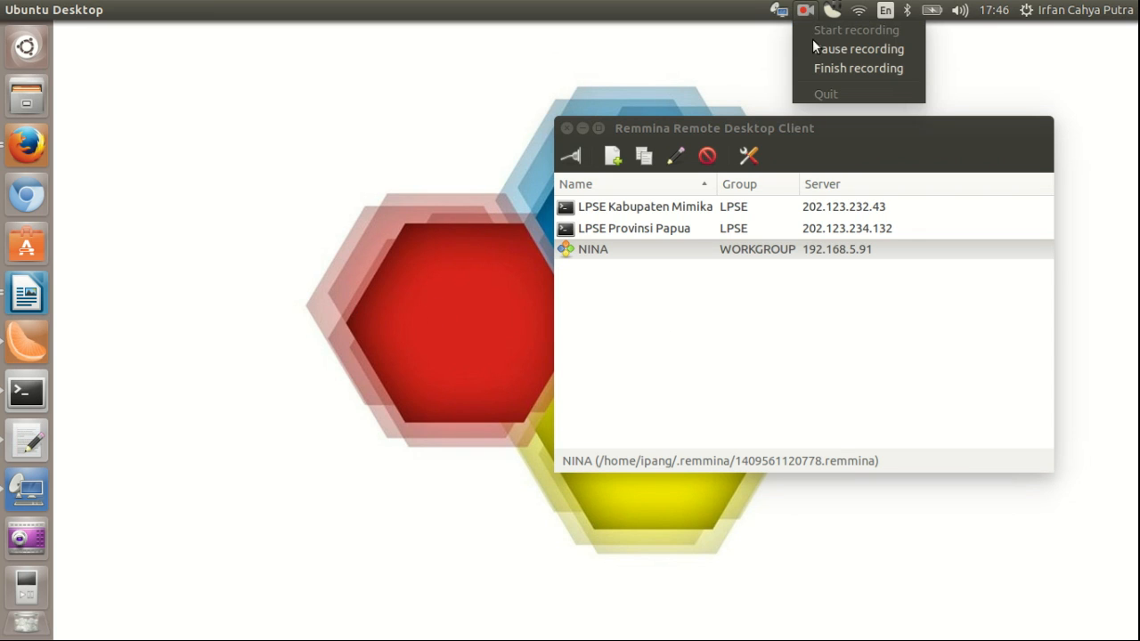